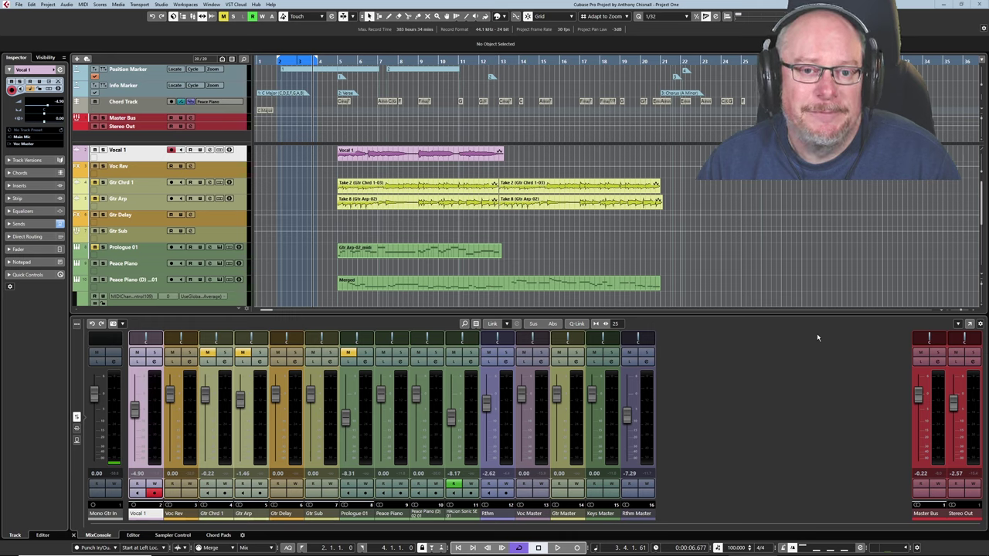
Step: Open Audio Connections from the Studio menu and review the Inputs bus routing
left_click(170, 41)
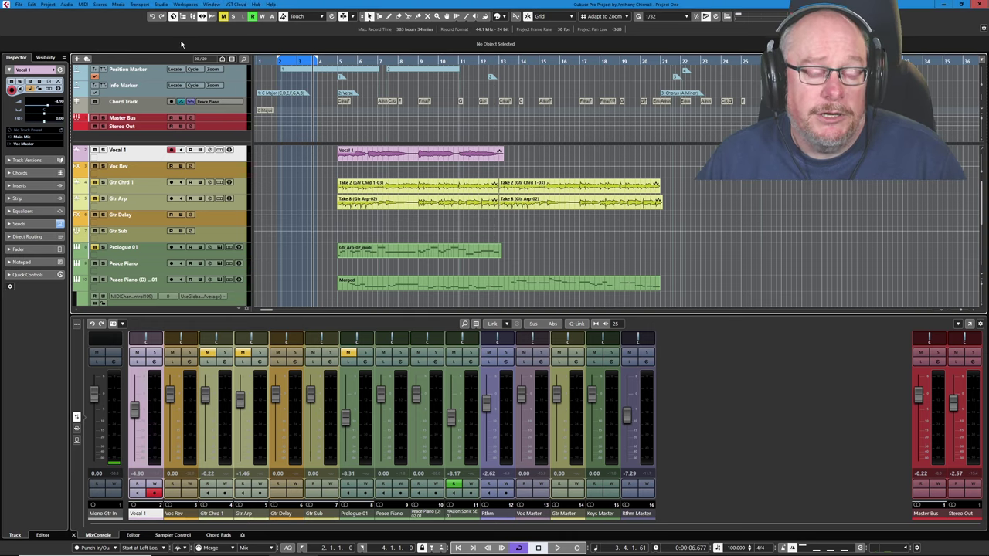
left_click(161, 5)
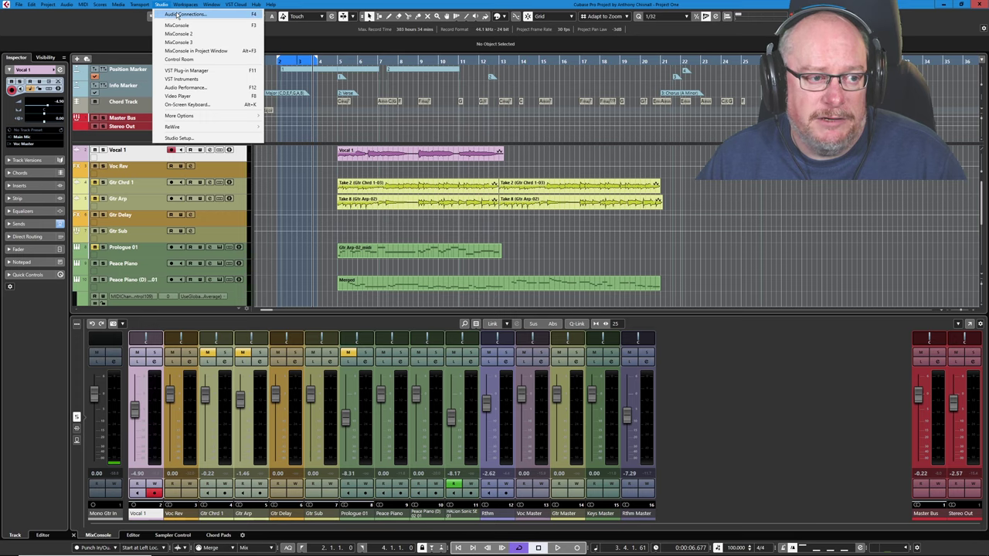
left_click(185, 14)
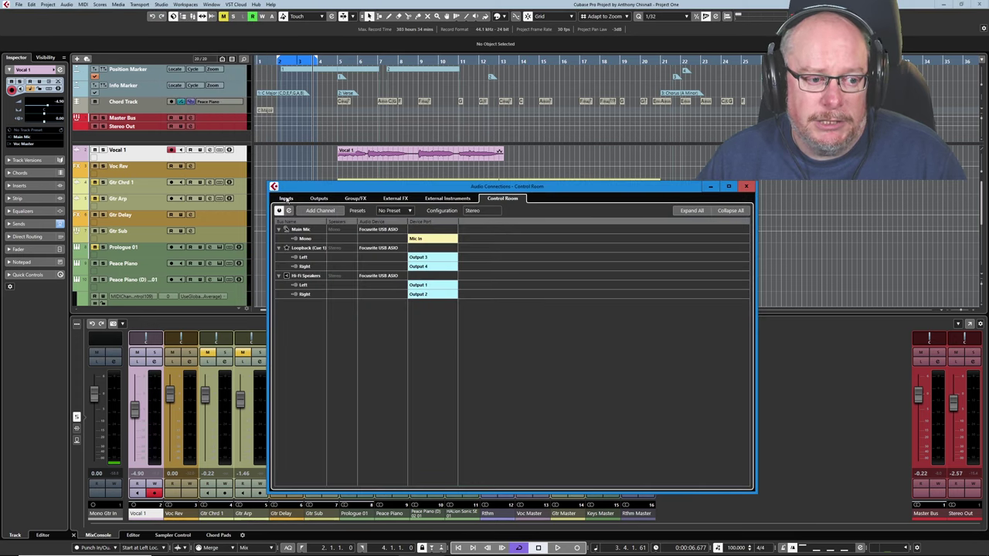
left_click(286, 198)
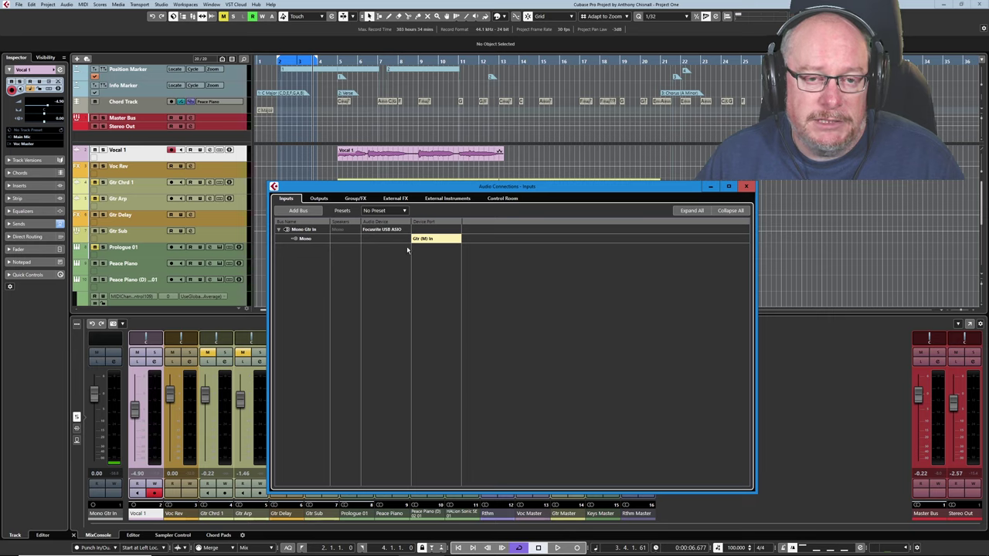
Step: Inspect output routing with Stereo Out expanded, then show the Control Room connections
left_click(319, 199)
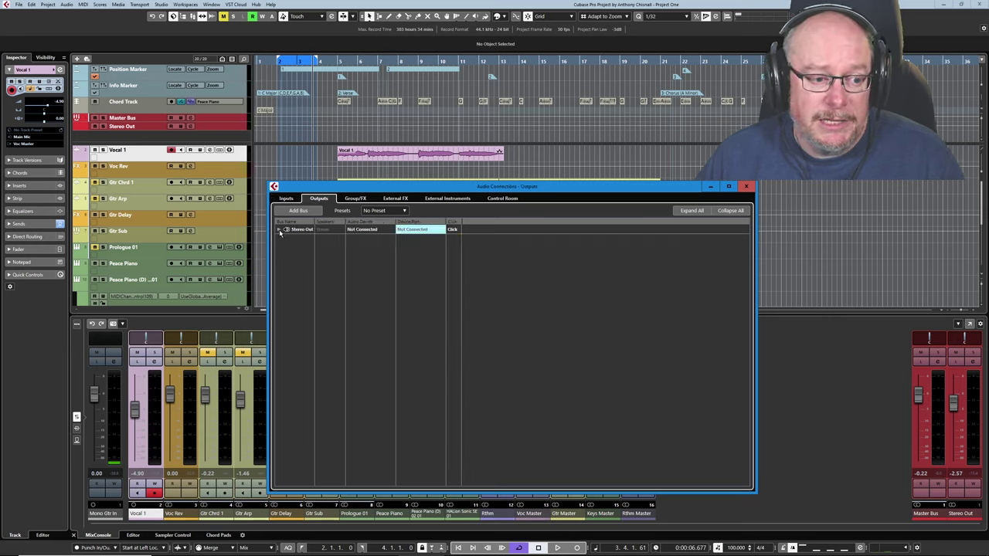
left_click(279, 230)
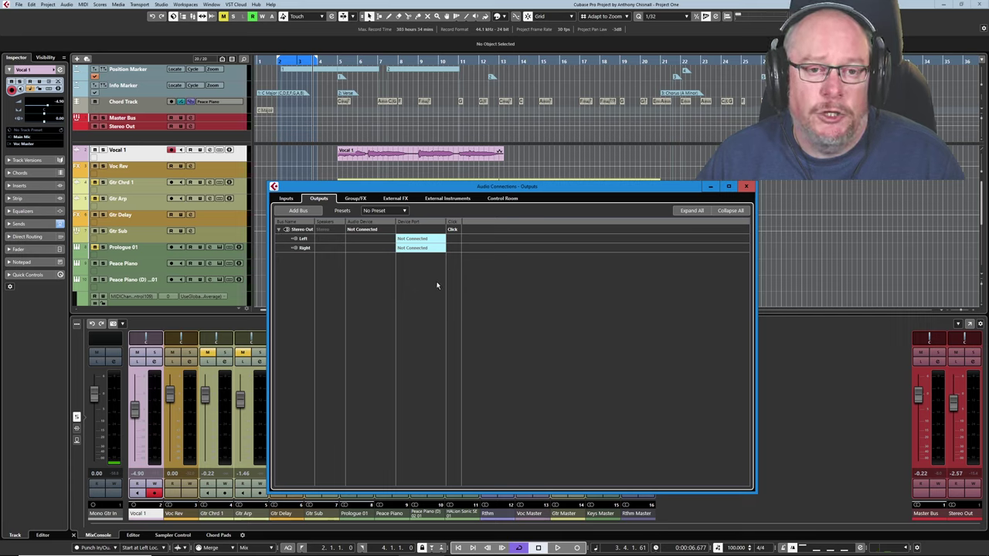
left_click(504, 199)
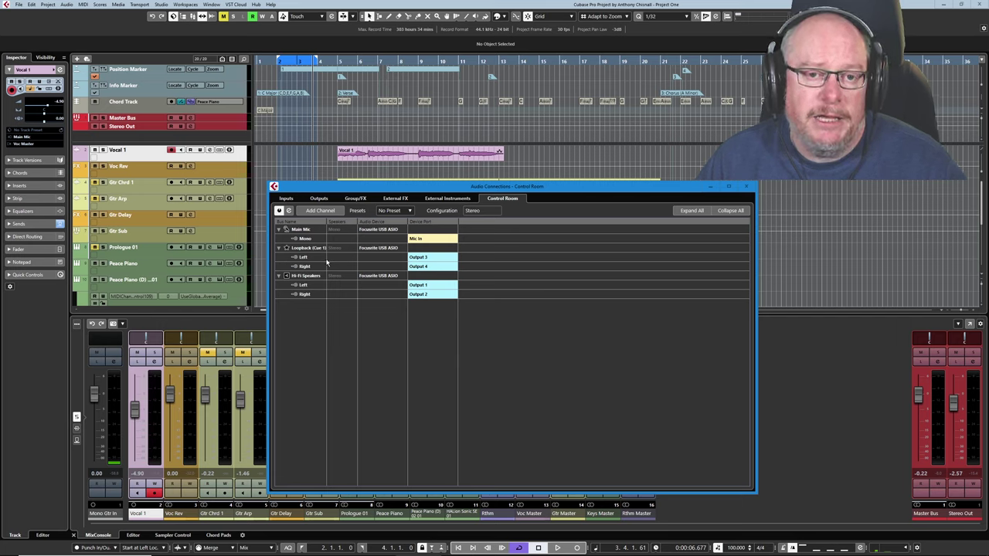
left_click(314, 211)
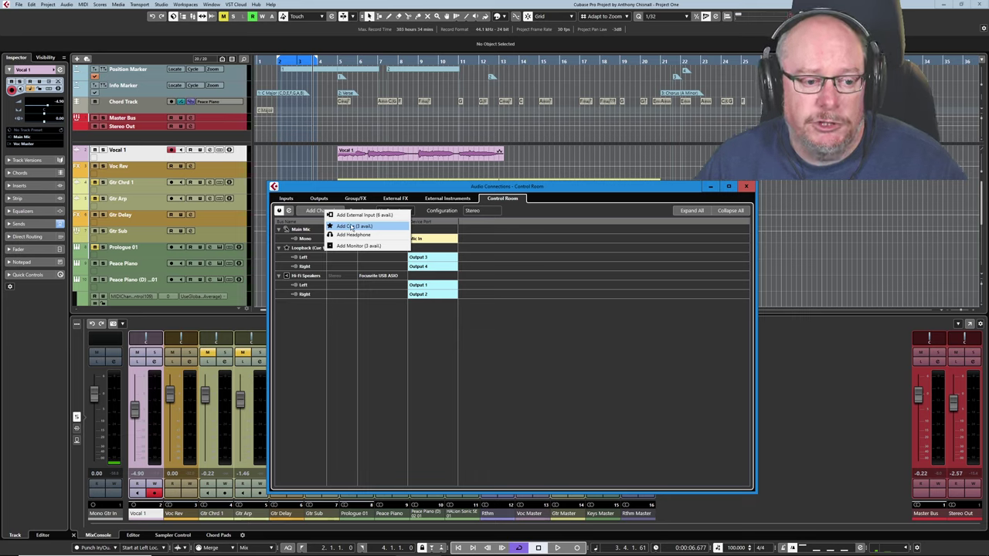
left_click(298, 216)
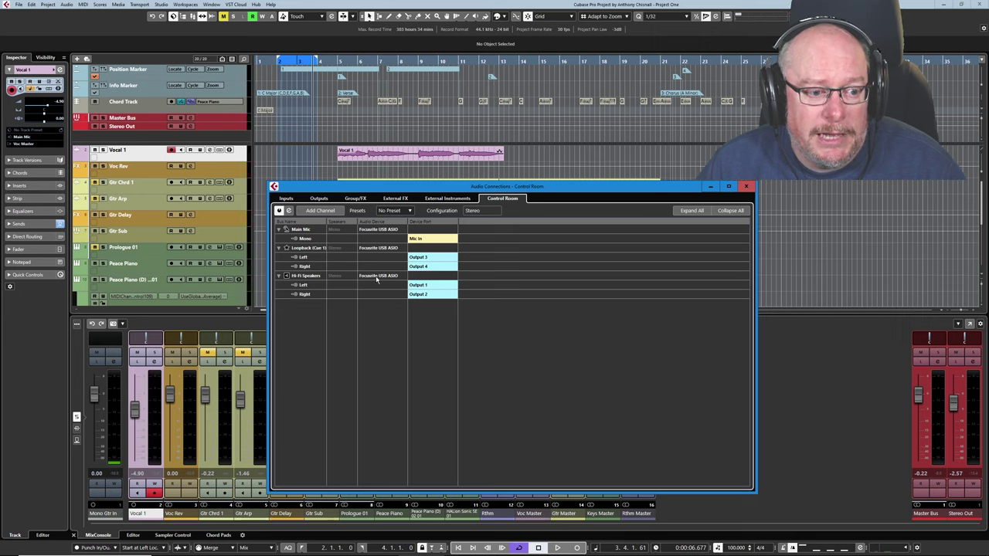
left_click(320, 208)
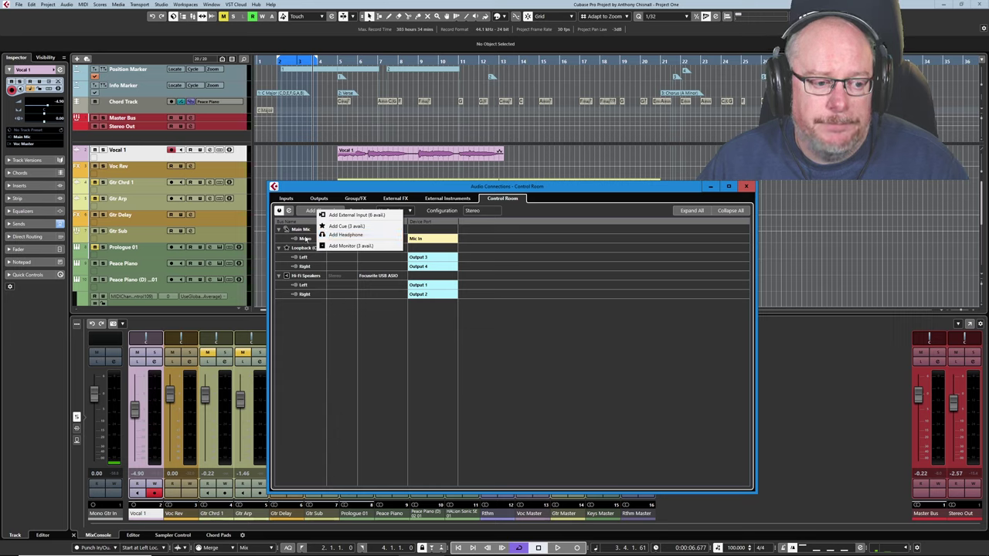
left_click(322, 291)
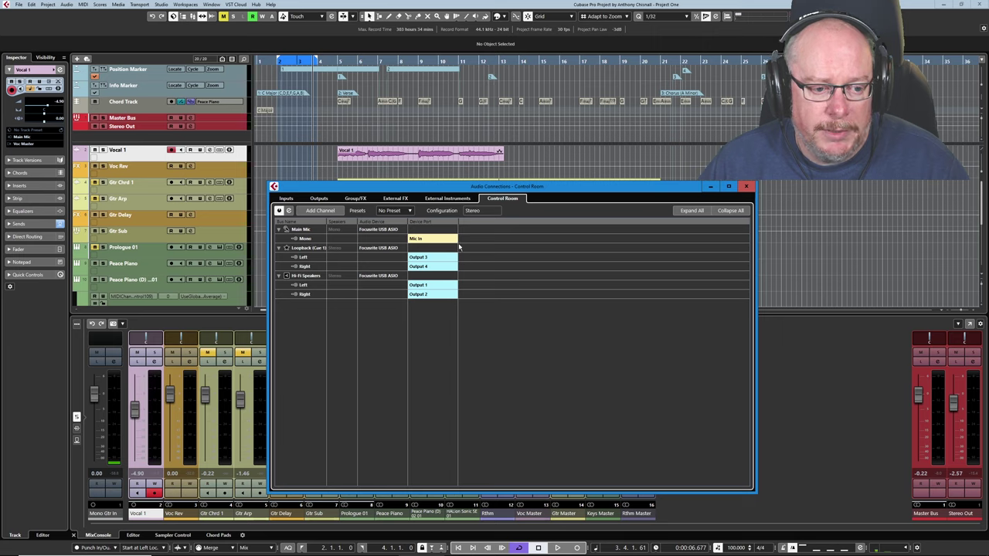
left_click(416, 240)
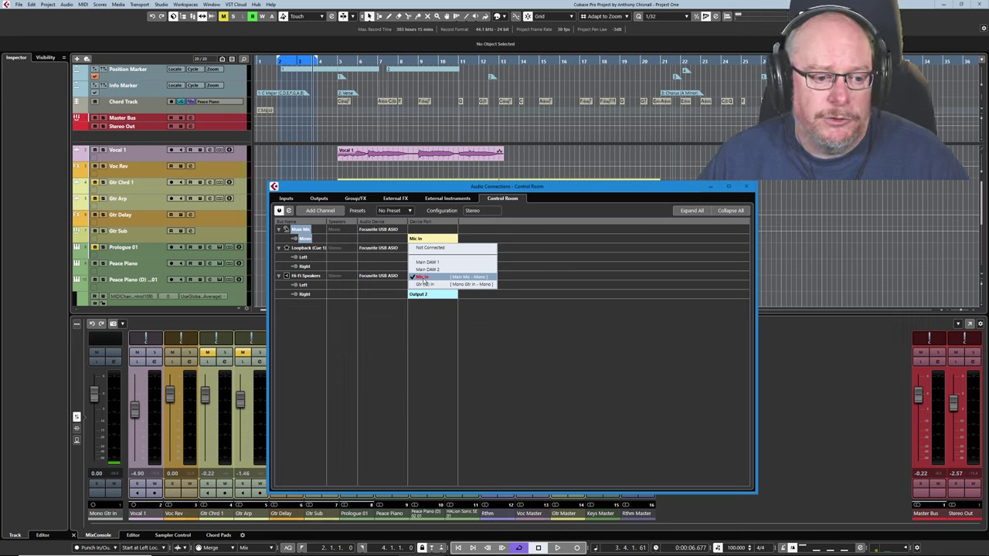
left_click(334, 337)
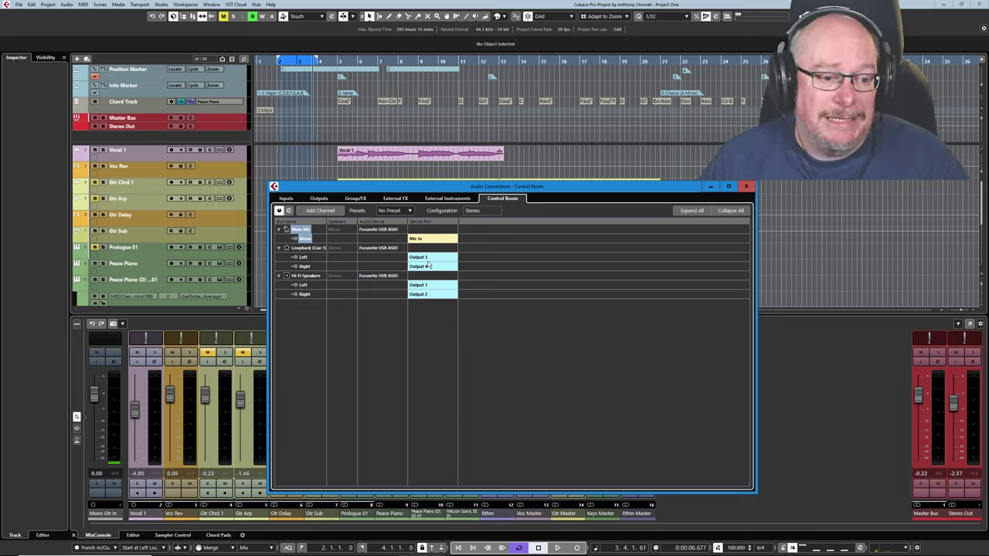
left_click(162, 5)
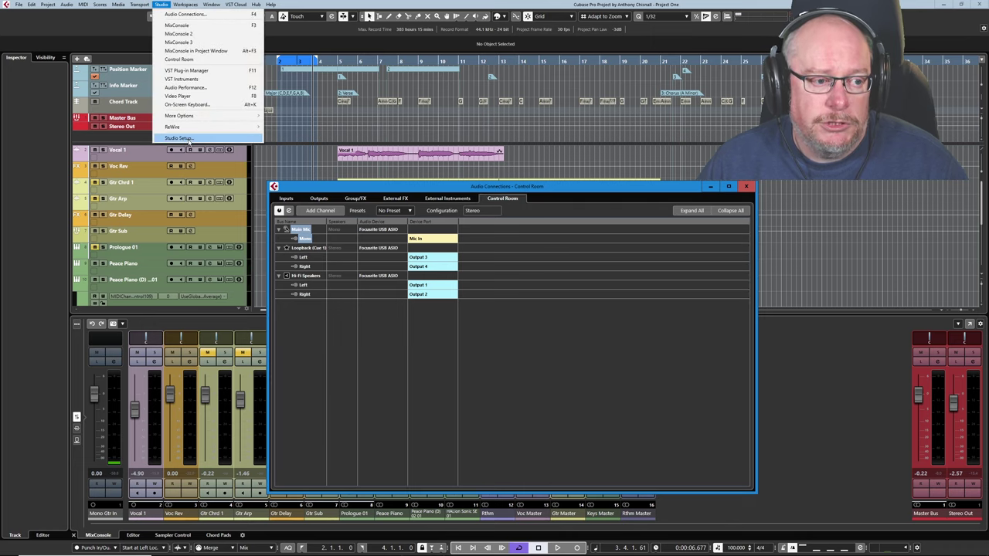
left_click(186, 138)
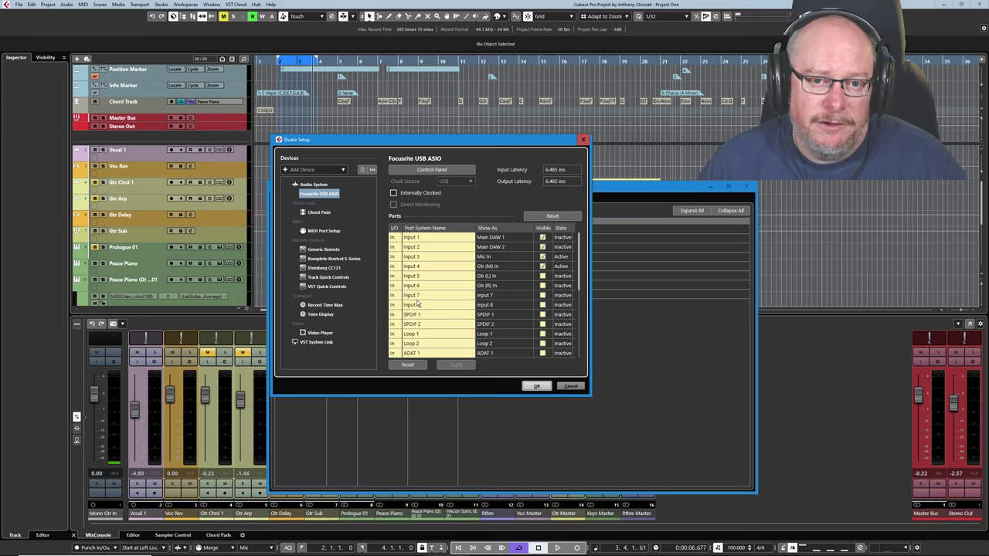
left_click(570, 387)
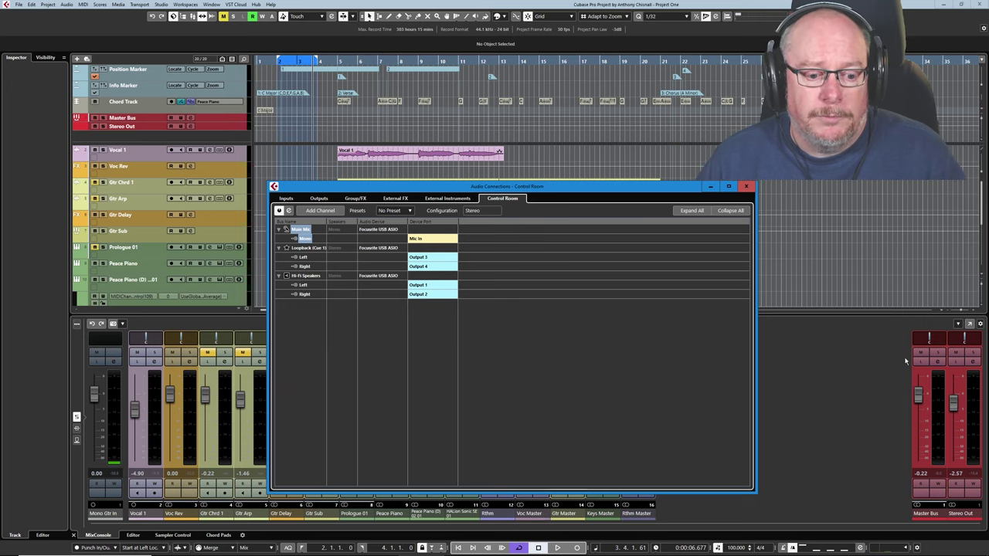
Step: Close Audio Connections and play the project with the Stereo Out fader pulled nearly fully down
key("F4")
left_click_drag(953, 403, 957, 467)
left_click(558, 547)
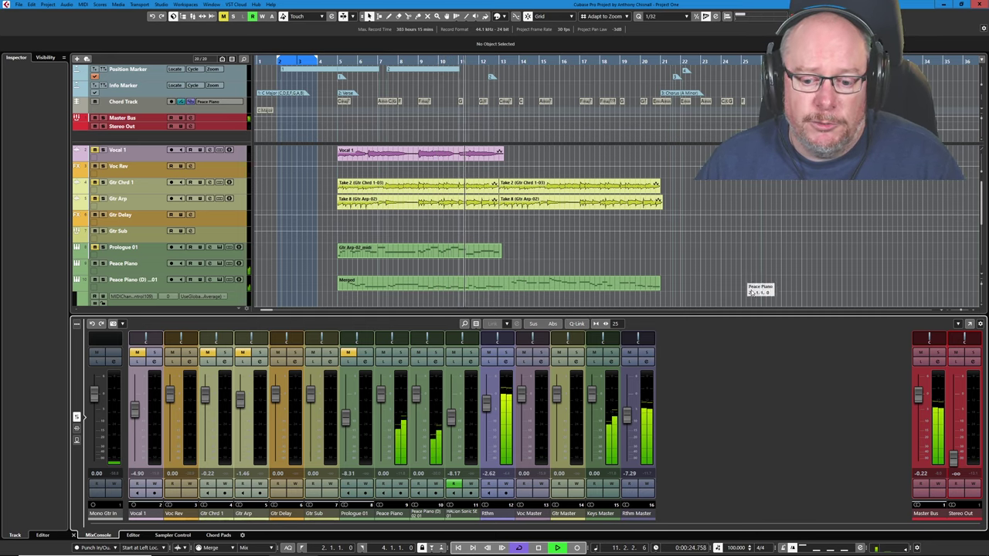
mouse_move(954, 457)
left_mouse_down()
mouse_move(951, 415)
mouse_move(953, 461)
left_mouse_up()
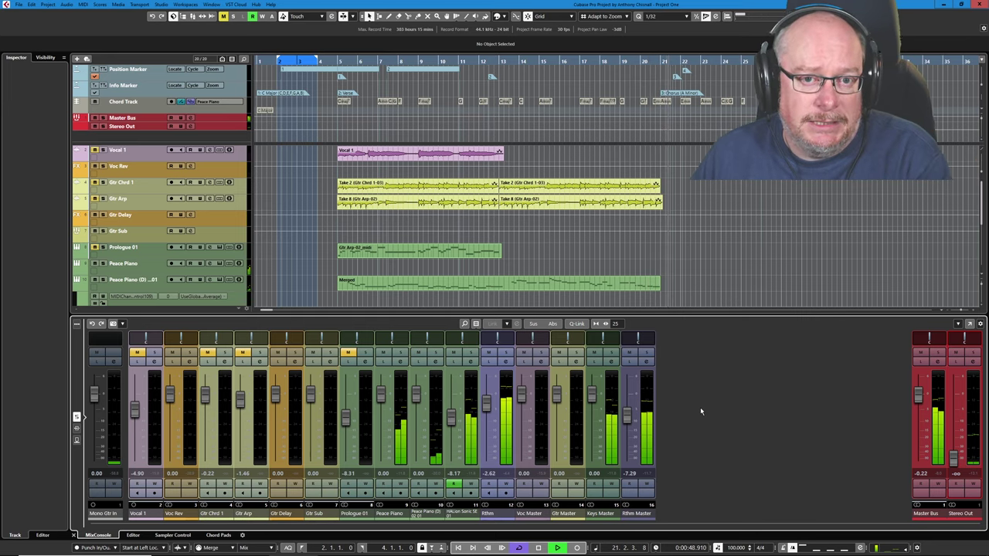
Step: Stop playback, return to the left locator at bar 2, and reopen Audio Connections
key("space")
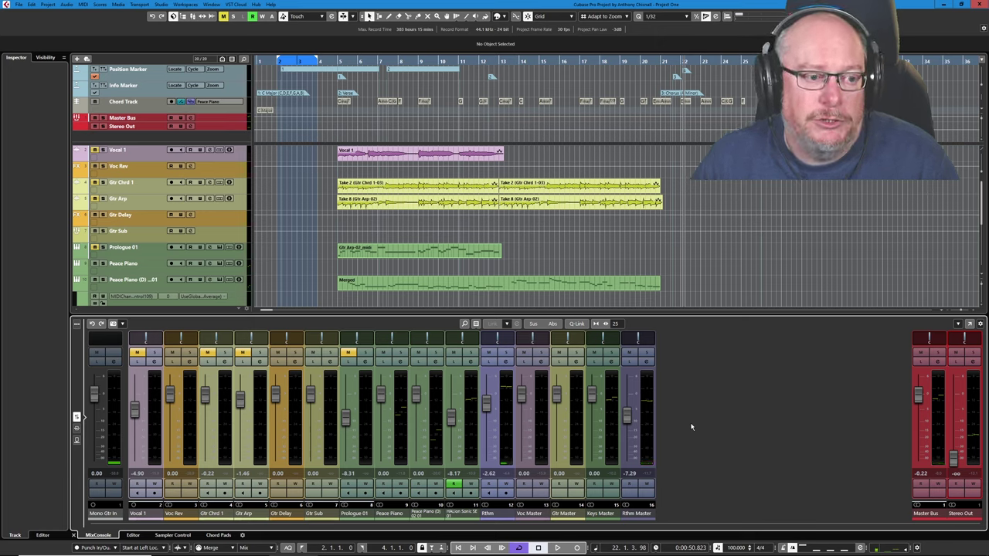
key("KP_1")
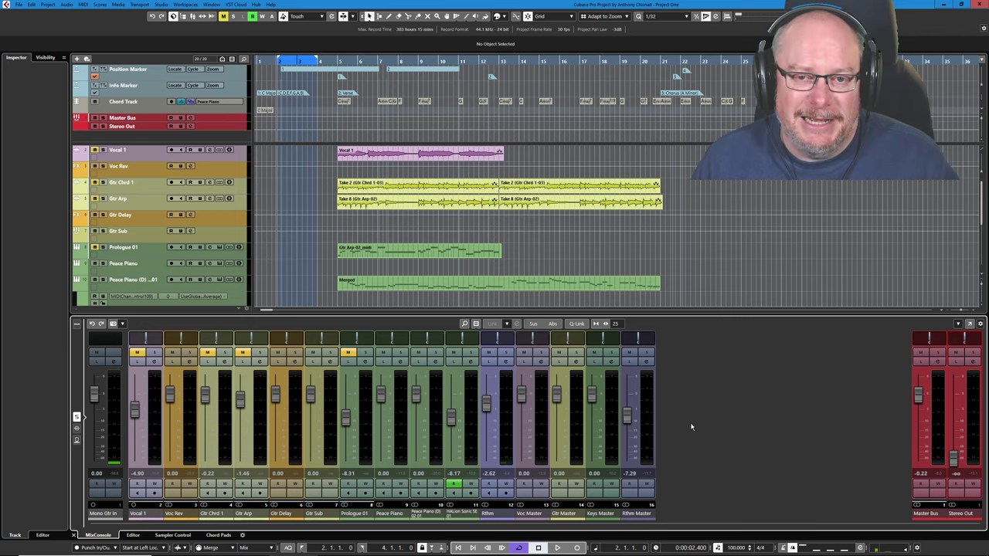
key("F4")
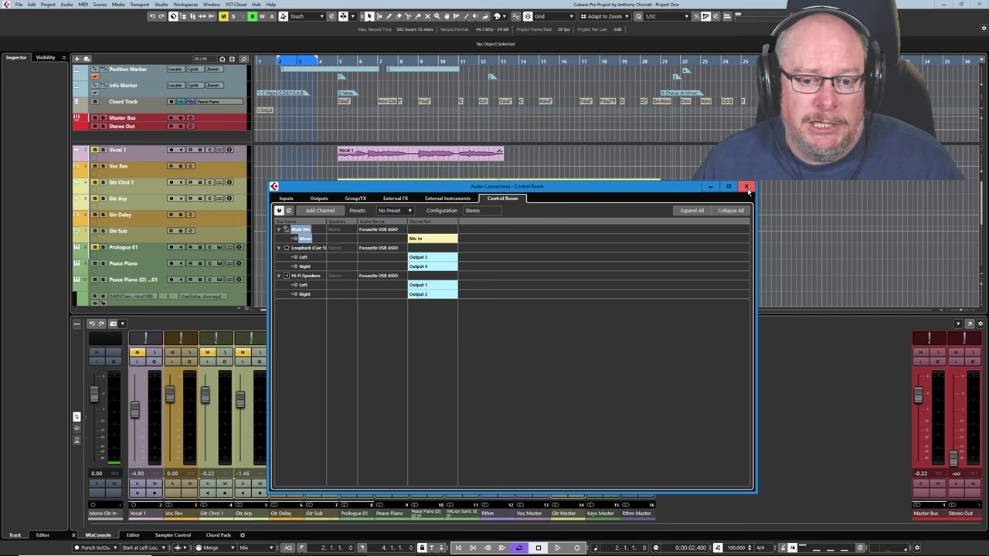
Step: Close Audio Connections and open the Control Room window from the Studio menu
left_click(747, 188)
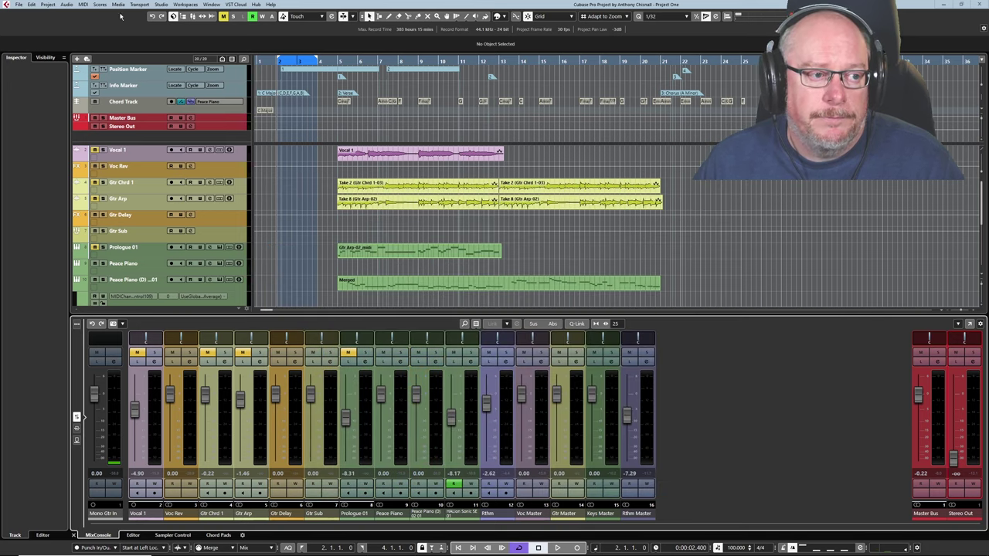
left_click(161, 4)
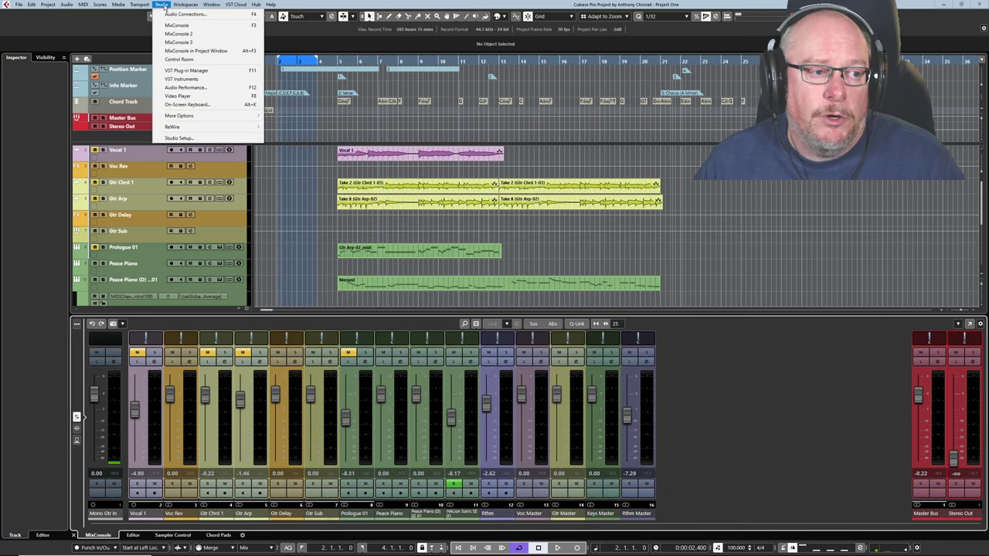
left_click(178, 59)
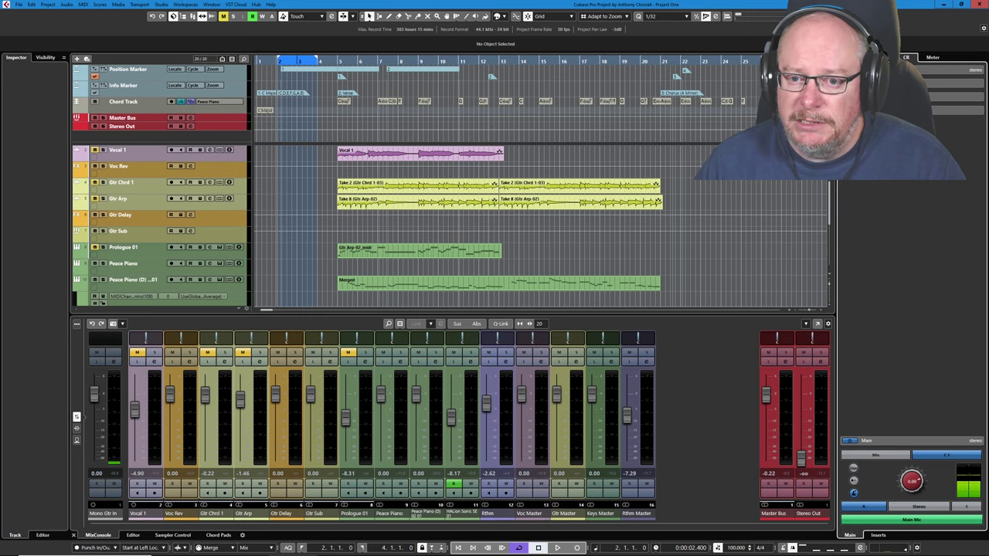
Step: Reopen Control Room and switch the Main monitor source to Mix, then back to Cue
left_click(161, 4)
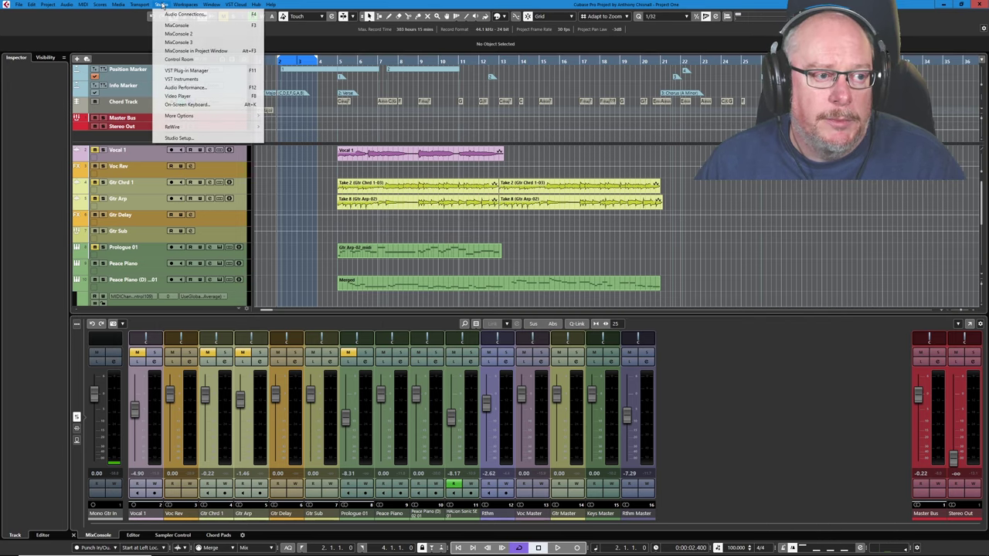
left_click(179, 58)
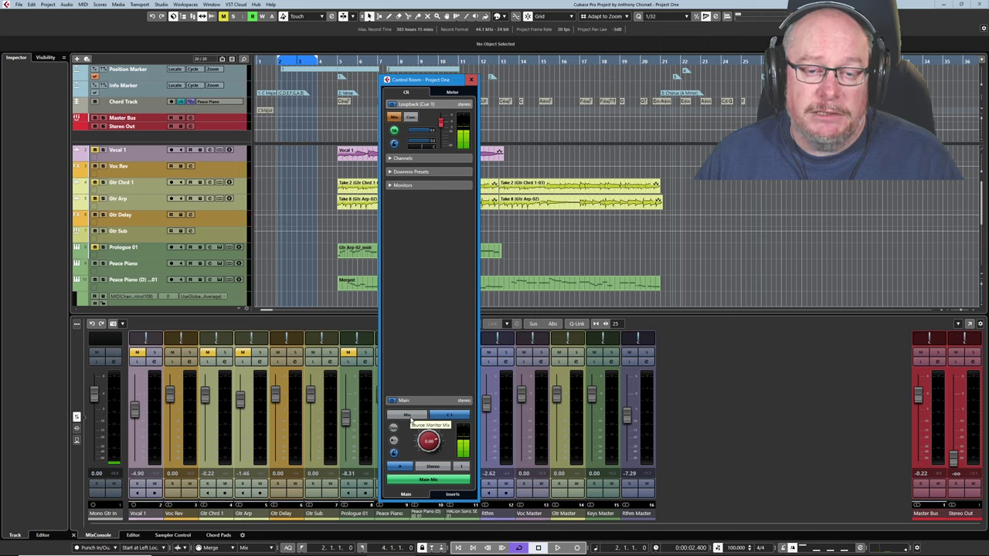
left_click(412, 417)
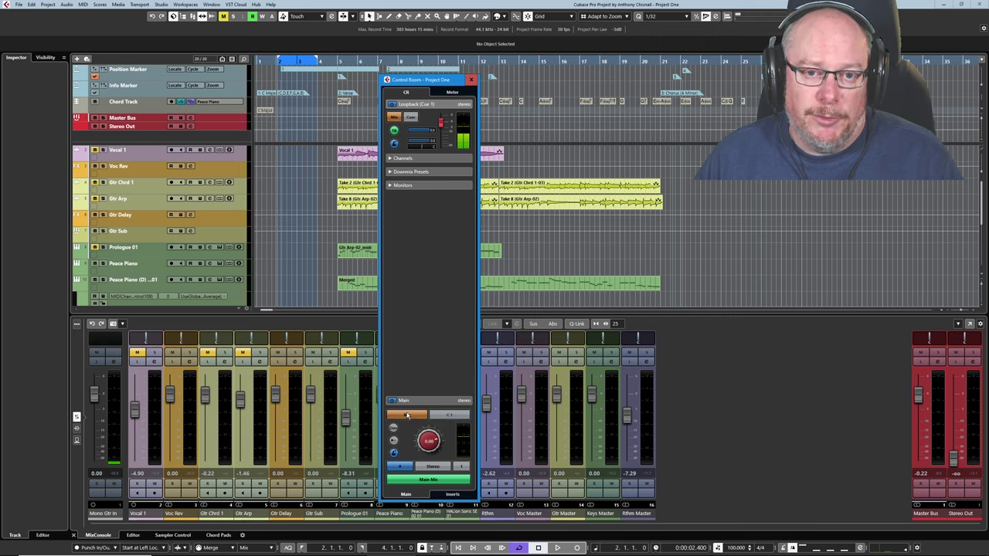
left_click(448, 417)
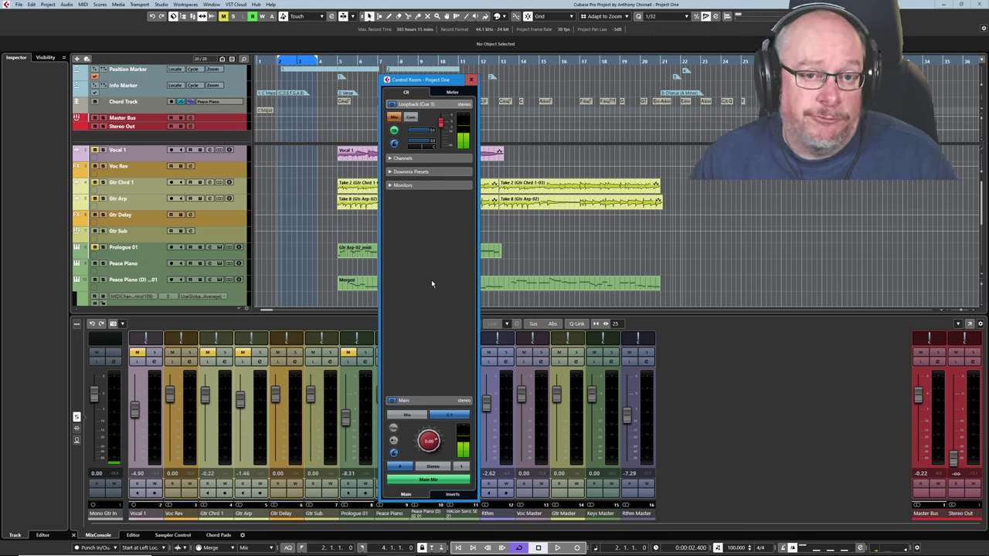
Step: Select Vocal 1, confirm its input stays on Main Mic, and turn its Mute off
left_click(137, 160)
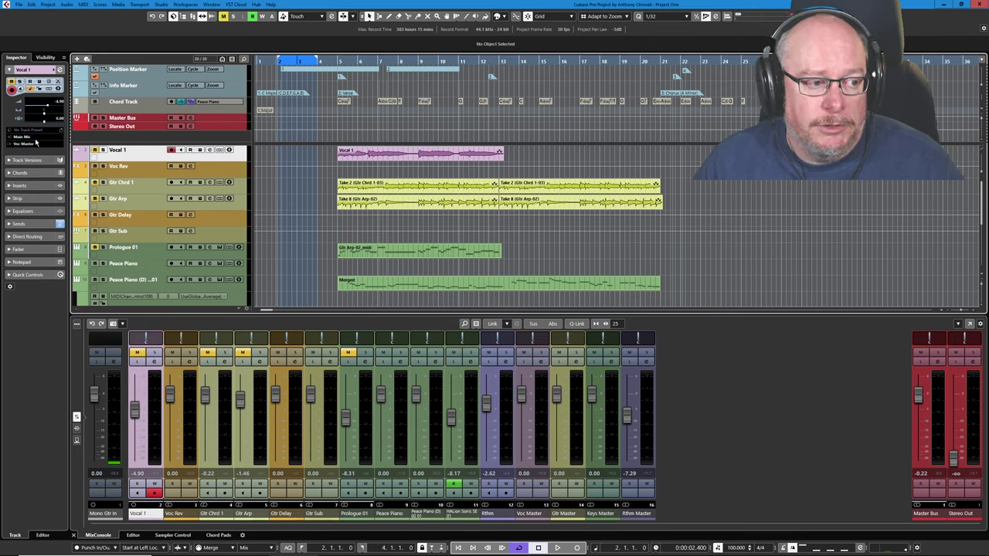
left_click(33, 139)
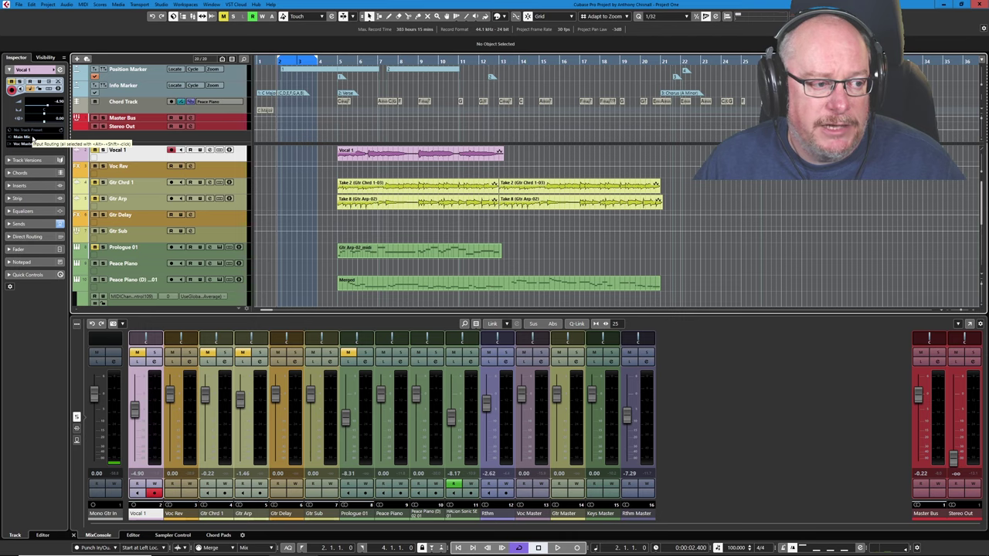
left_click(25, 138)
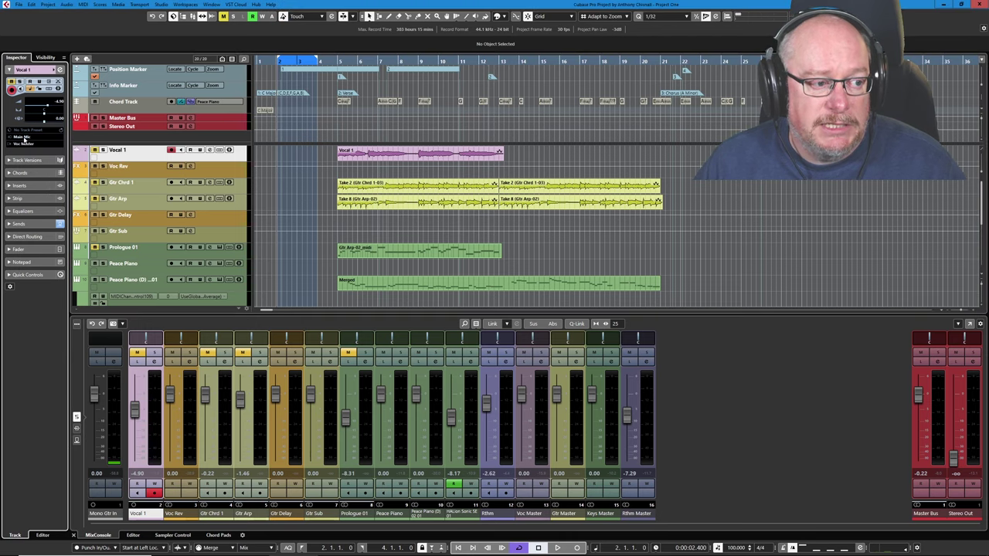
left_click(25, 138)
left_click(40, 176)
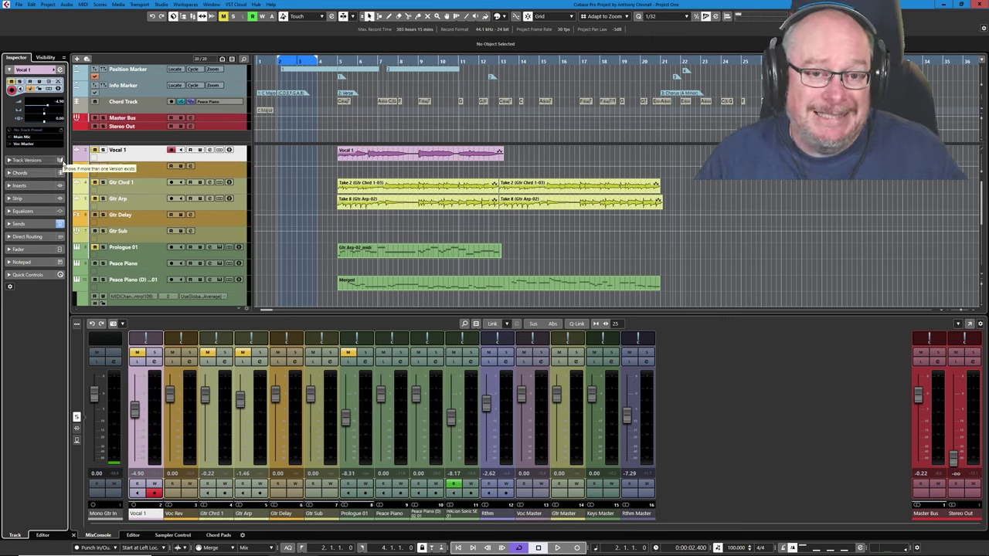
left_click(94, 150)
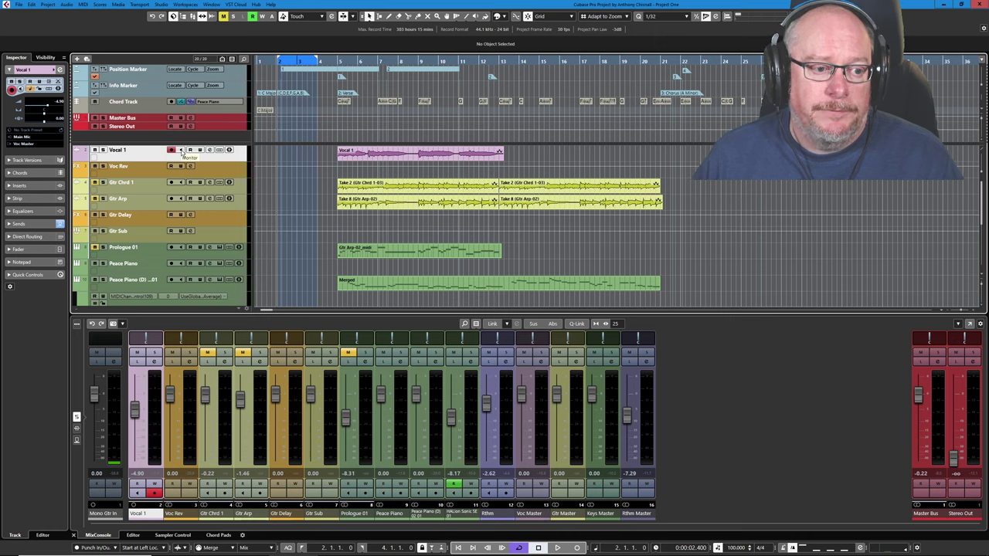
Step: Record a short test take on Vocal 1, then play it back with Stereo Out at -1.02
key("KP_Multiply")
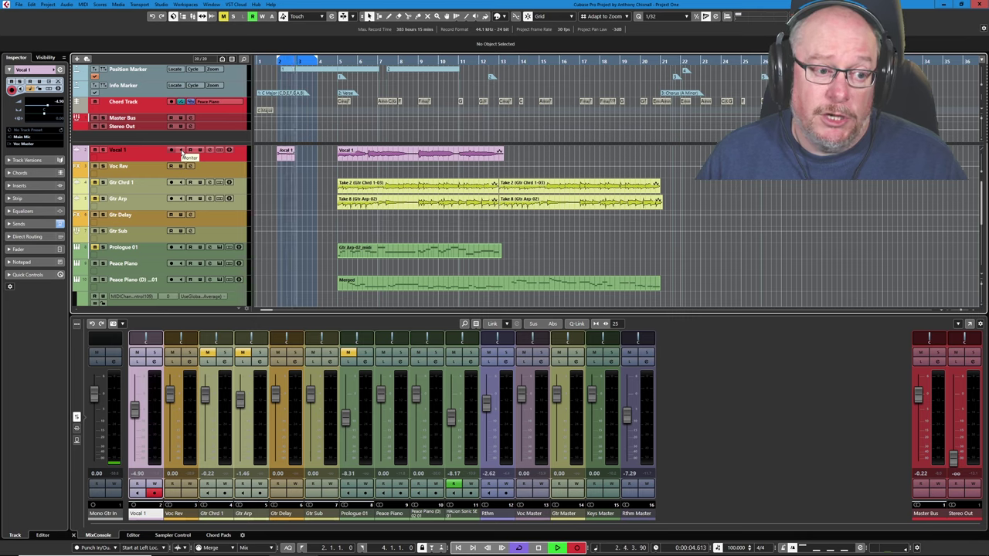
key("space")
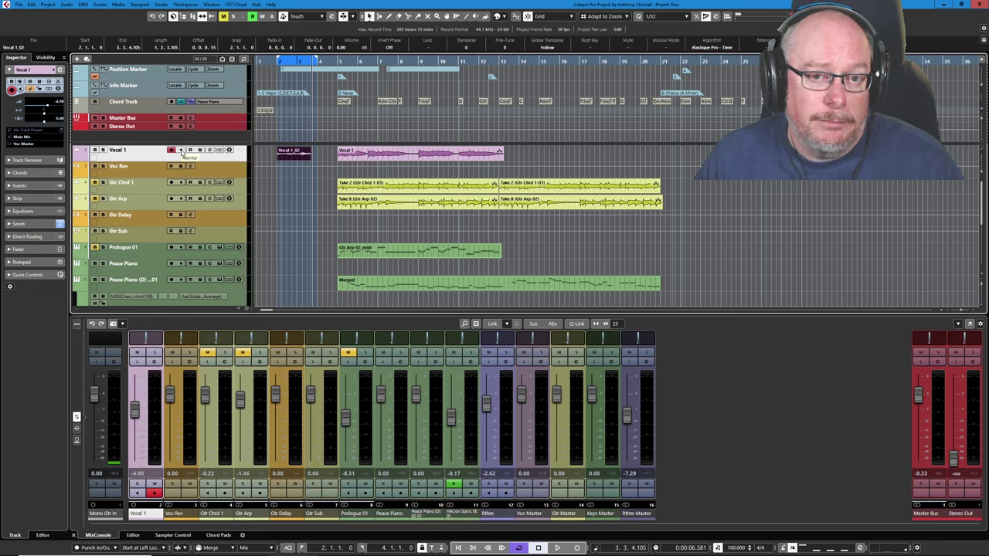
key("KP_1")
left_click_drag(953, 459, 961, 400)
key("space")
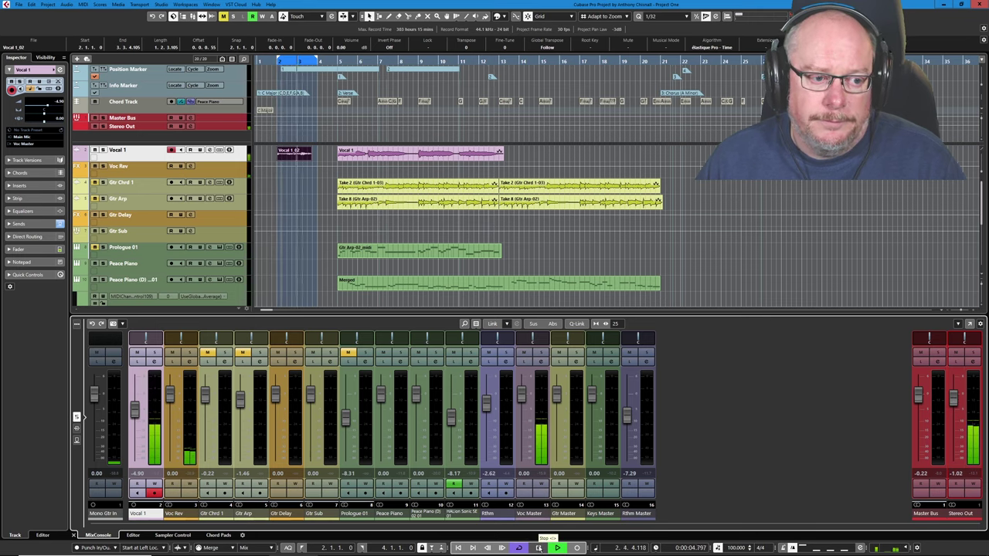
Step: Delete the Vocal 1_02 test take and return to the object selection tool
right_click(248, 164)
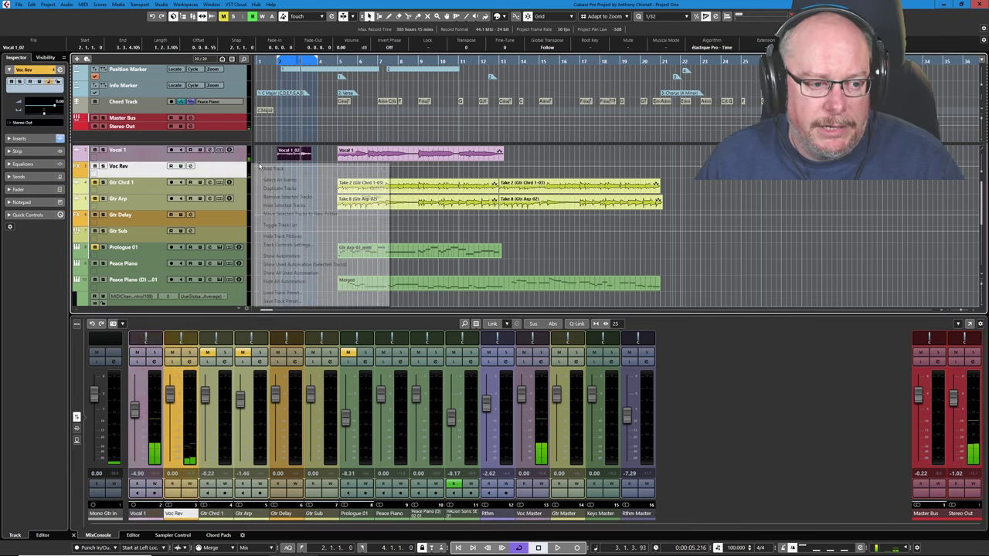
key("Escape")
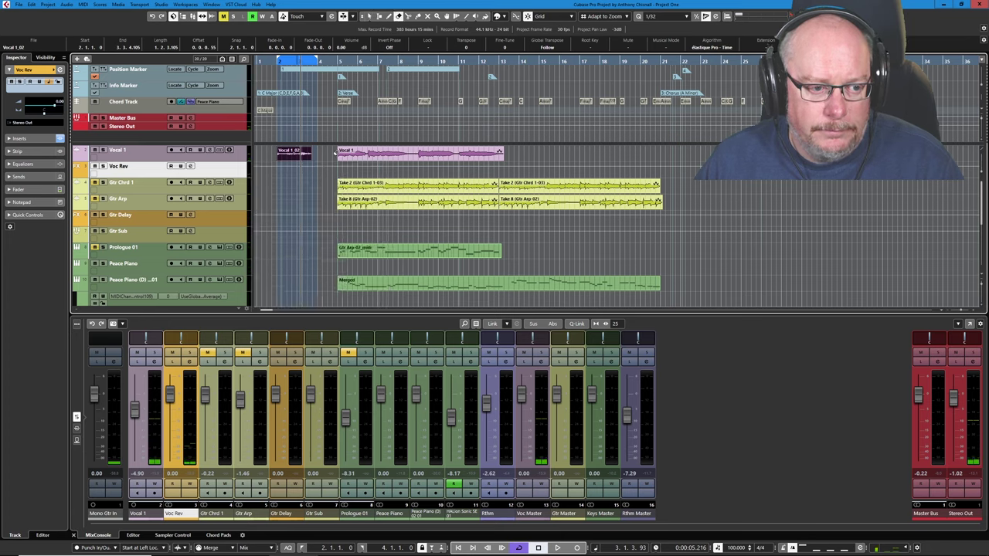
key("Delete")
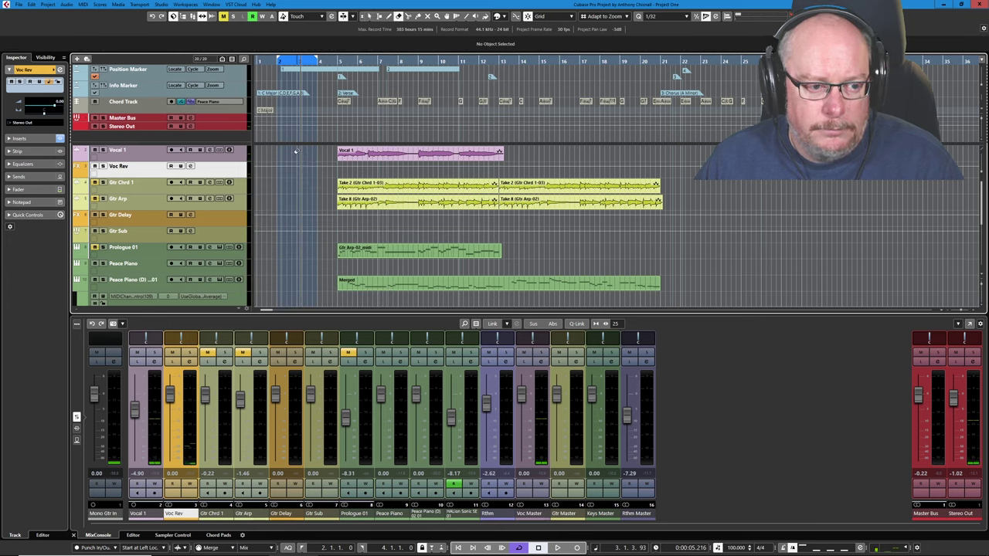
key("1")
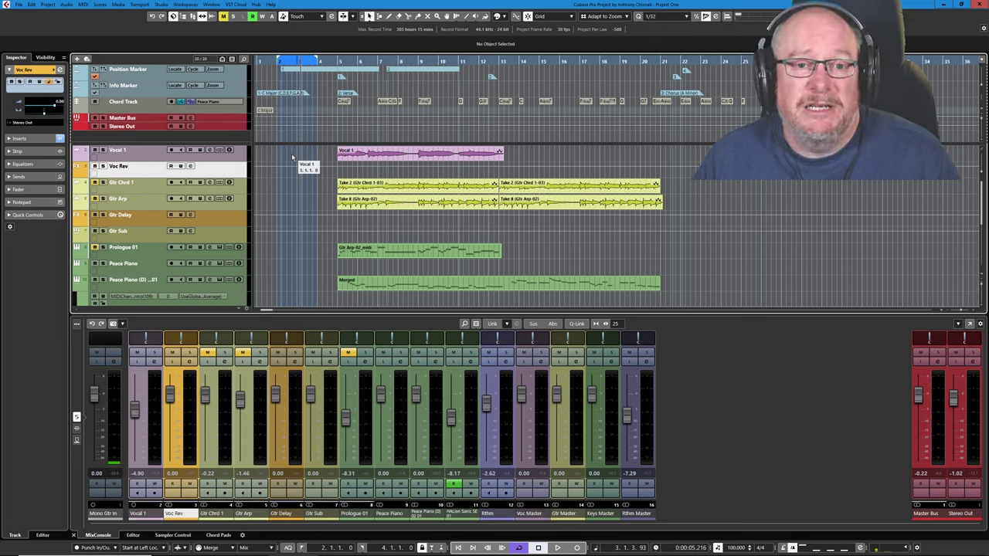
left_click(164, 5)
Step: Open Control Room and expand the Main Mic talkback section to reveal its insert chain
left_click(179, 59)
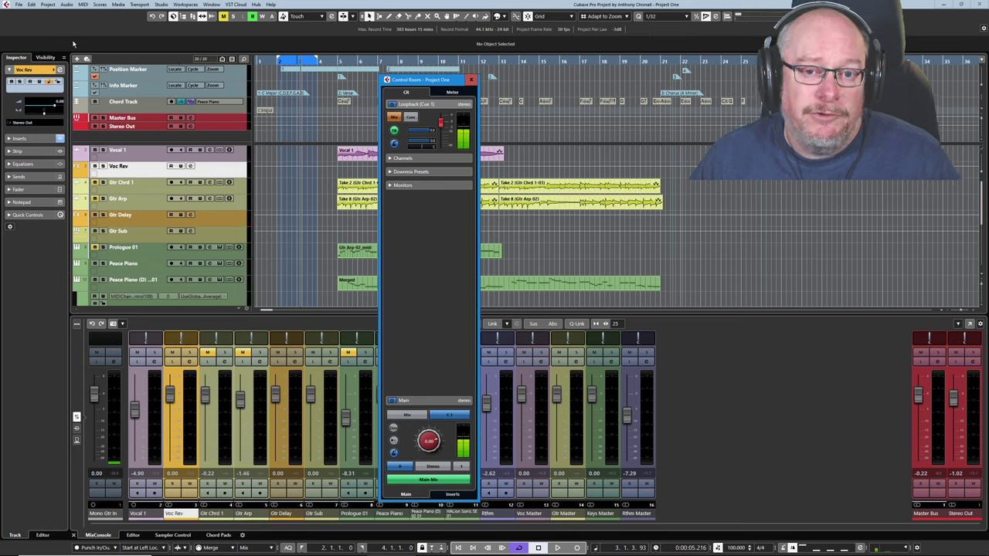
left_click(454, 494)
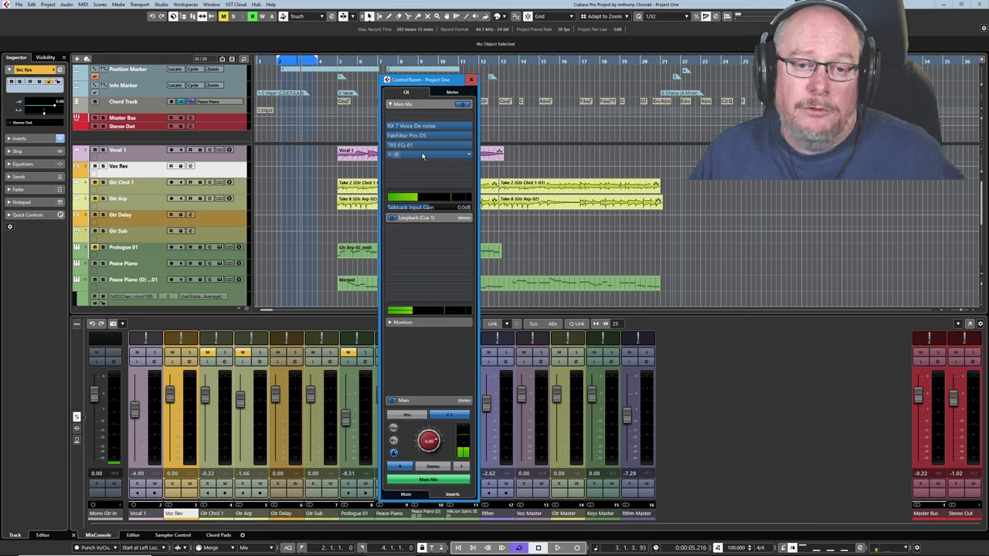
Step: Drag the Control Room window left so TRS White 2A shows as the fourth talkback insert
left_click_drag(420, 81, 338, 77)
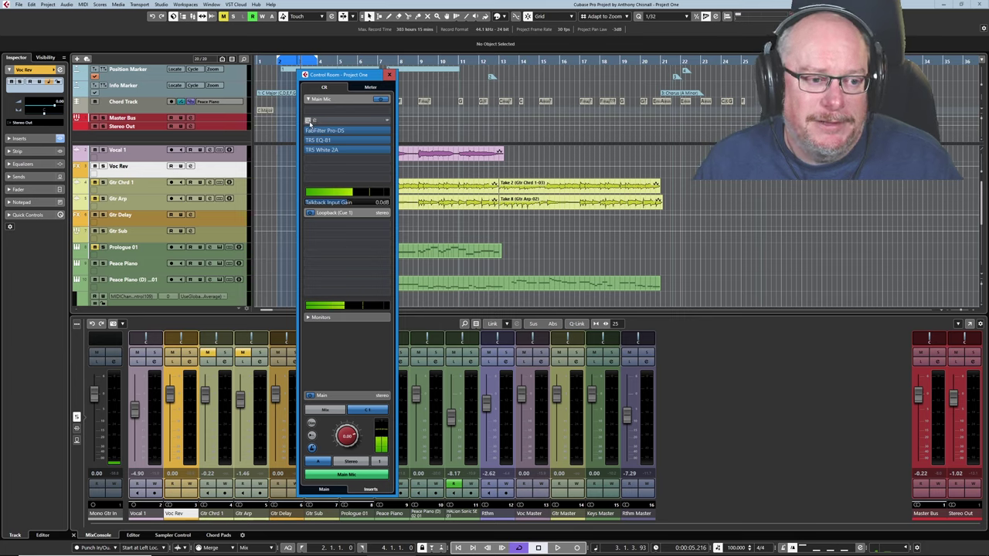
Step: Toggle bypass on the RX 7 Voice De-noise insert, then open the FabFilter Pro-DS editor
left_click(308, 122)
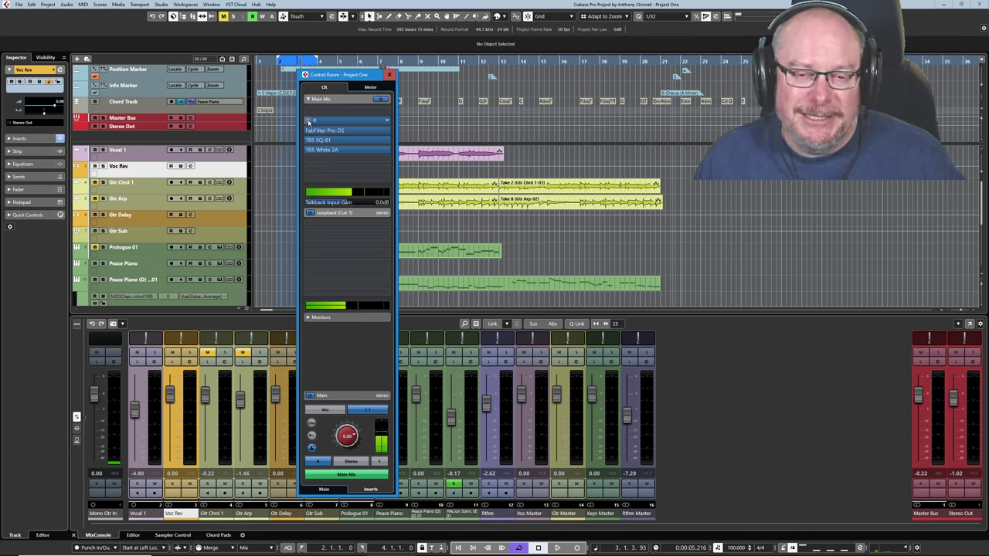
left_click(308, 122)
left_click(309, 149)
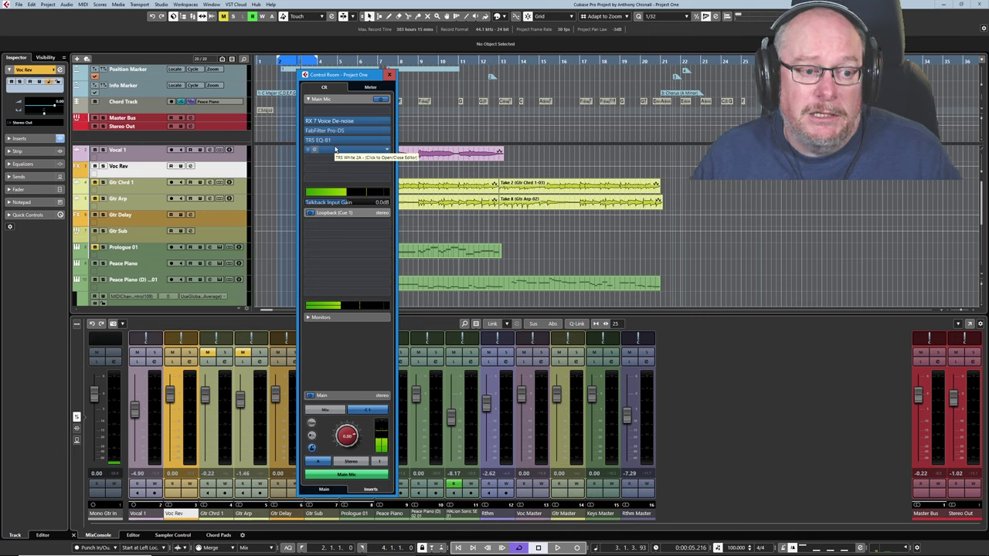
left_click(353, 130, "alt")
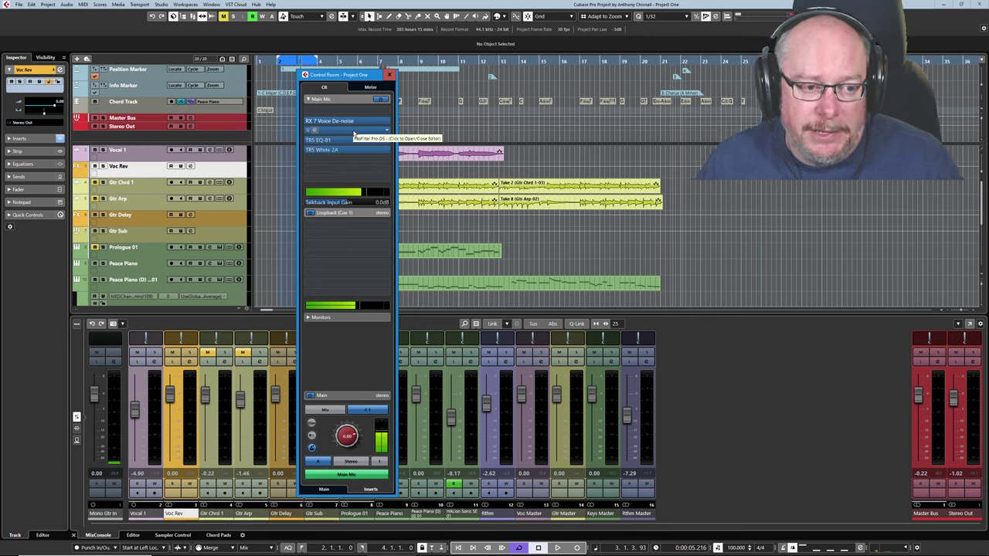
left_click(353, 130)
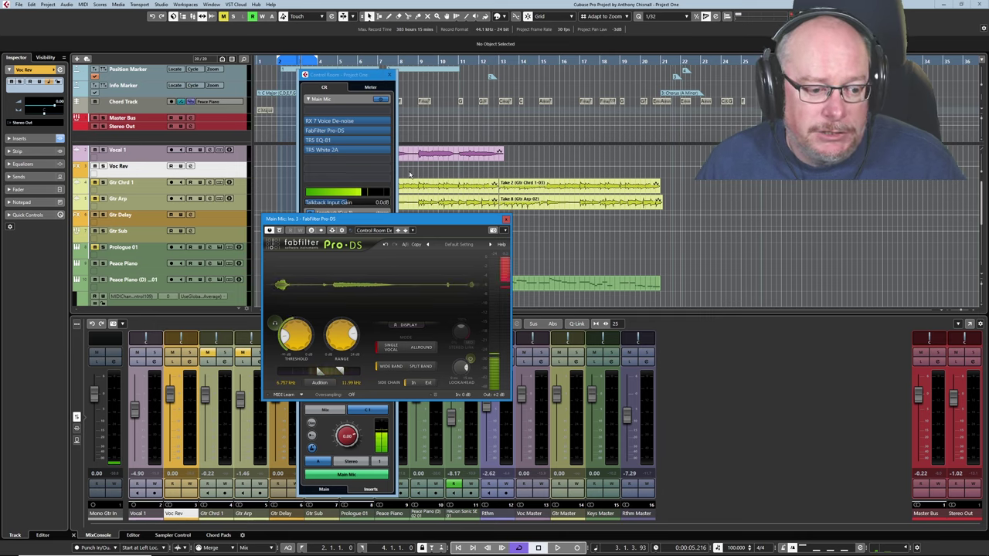
Step: Close Pro-DS and open the TRS EQ-81 editor, moving its window higher
left_click(506, 219)
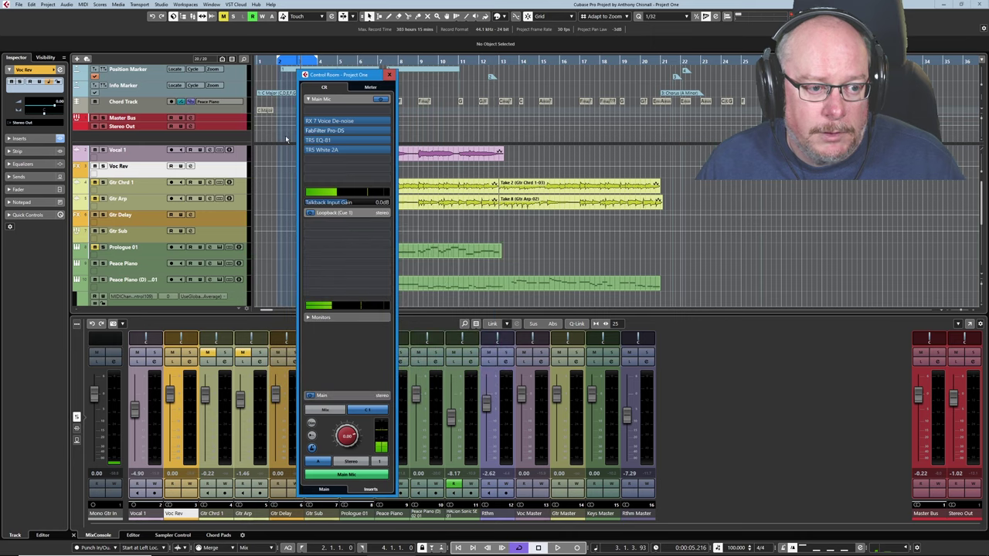
left_click(336, 145)
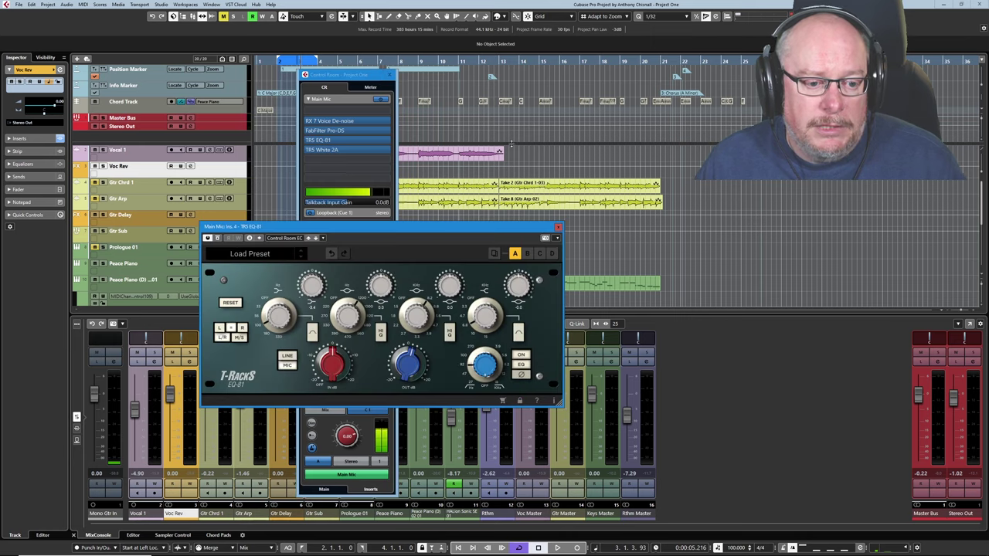
left_click_drag(465, 226, 476, 177)
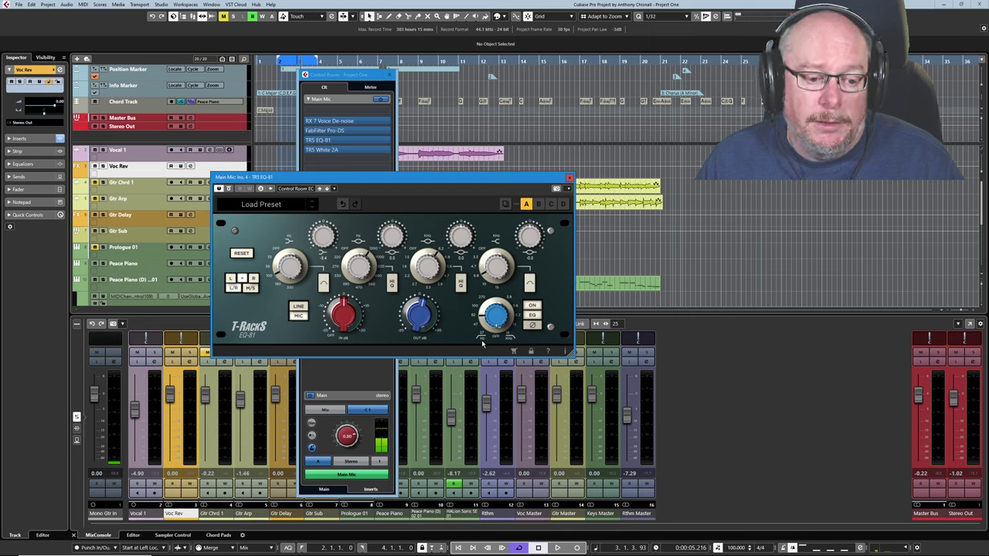
Step: Close TRS EQ-81, then open and close the TRS White 2A limiter editor
left_click(569, 178)
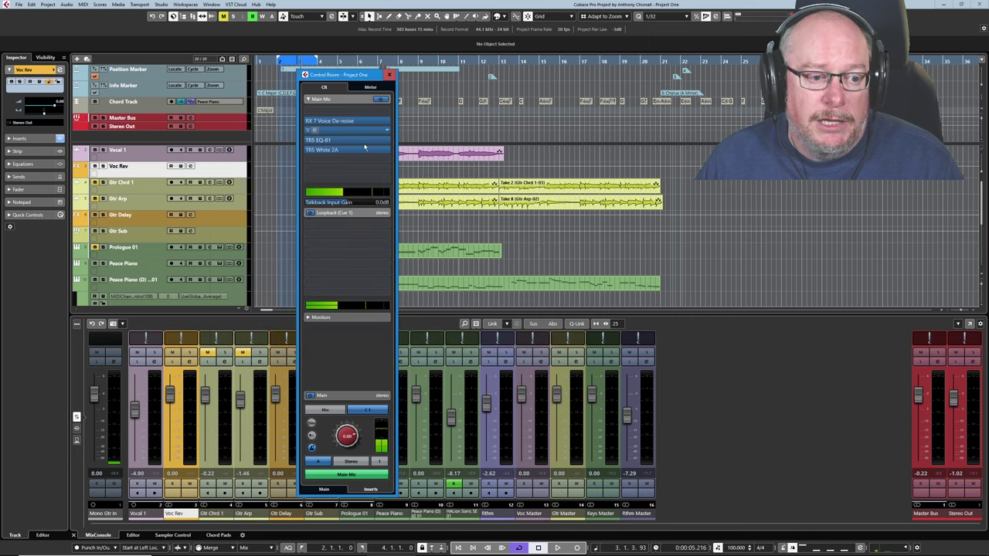
left_click(346, 149)
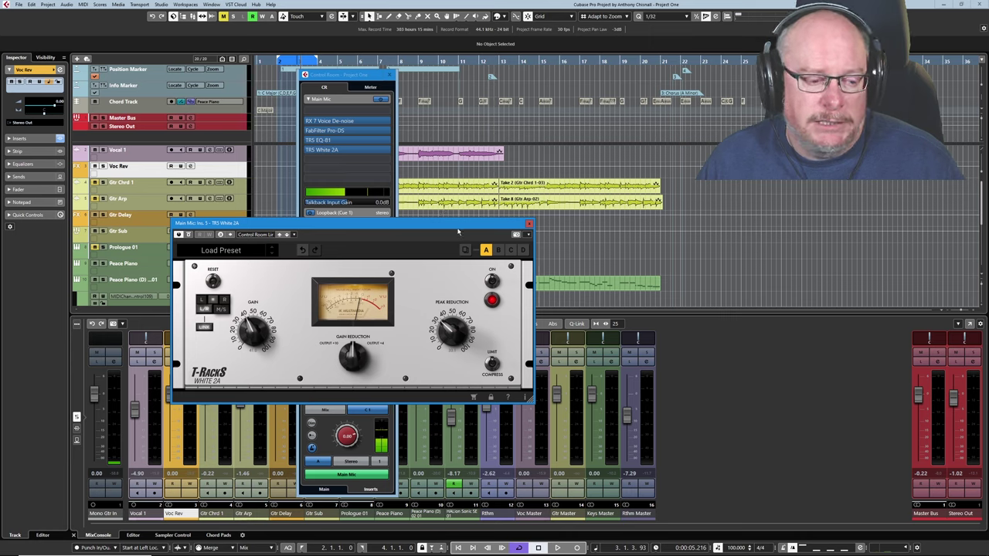
left_click(529, 224)
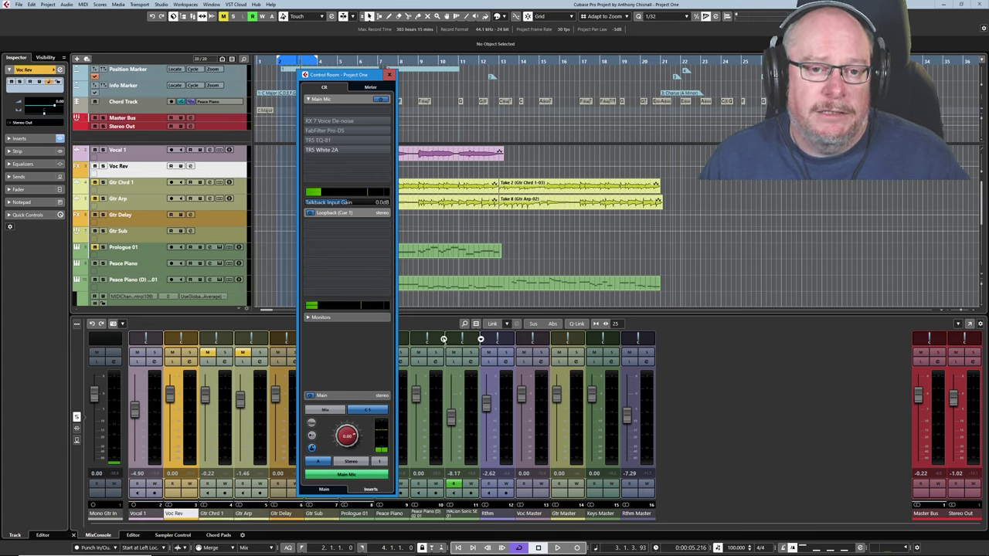
Step: Reactivate the TRS EQ-81, FabFilter Pro-DS and RX 7 Voice De-noise talkback inserts
left_click(308, 140)
left_click(307, 129)
left_click(307, 121)
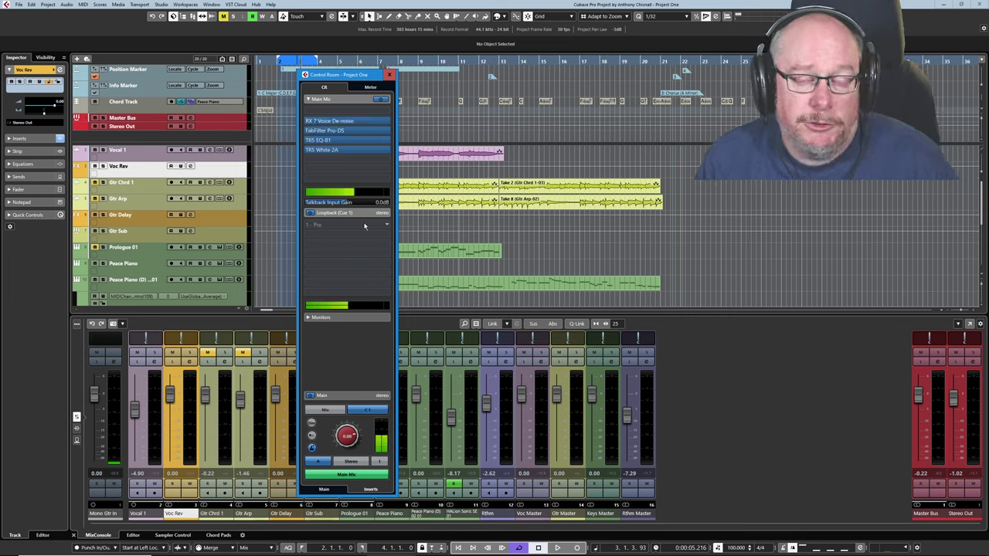